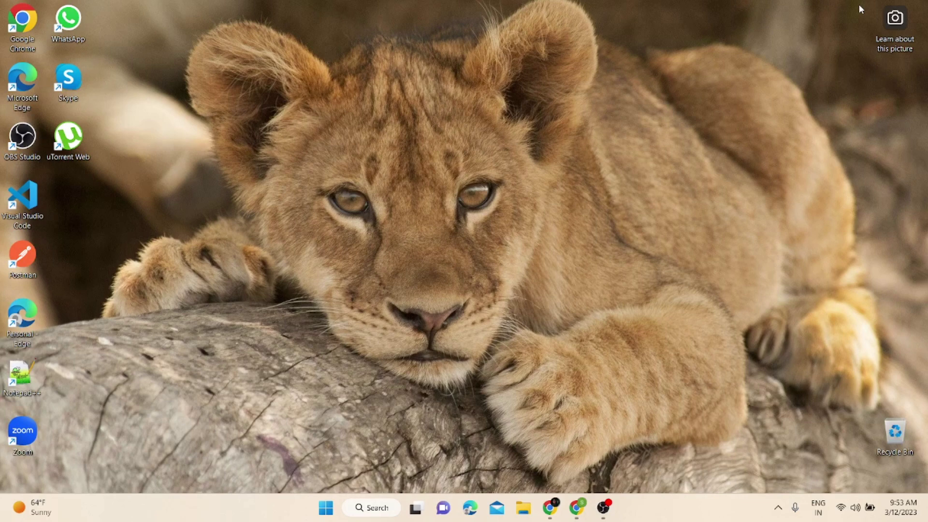
# Step: In the browser, open Salesforce Setup from the gear menu in a new tab
pyautogui.click(576, 507)
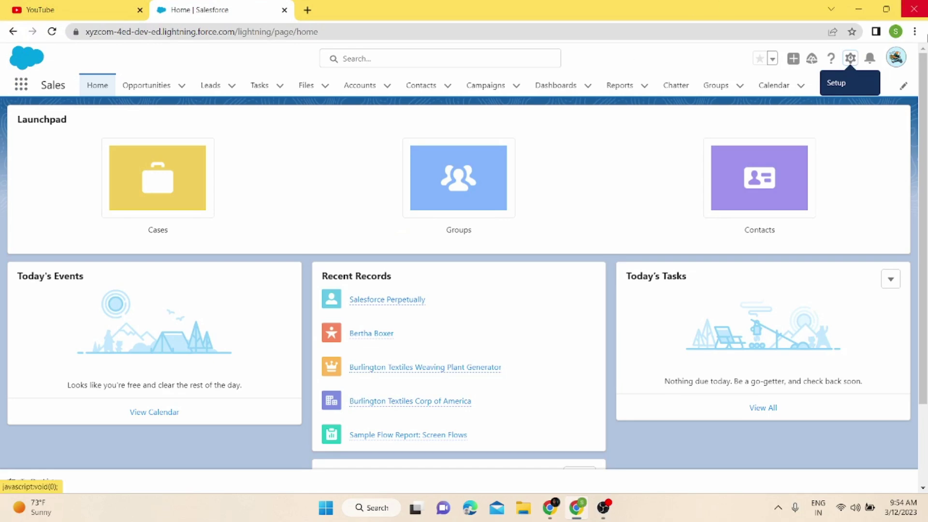
pyautogui.click(851, 62)
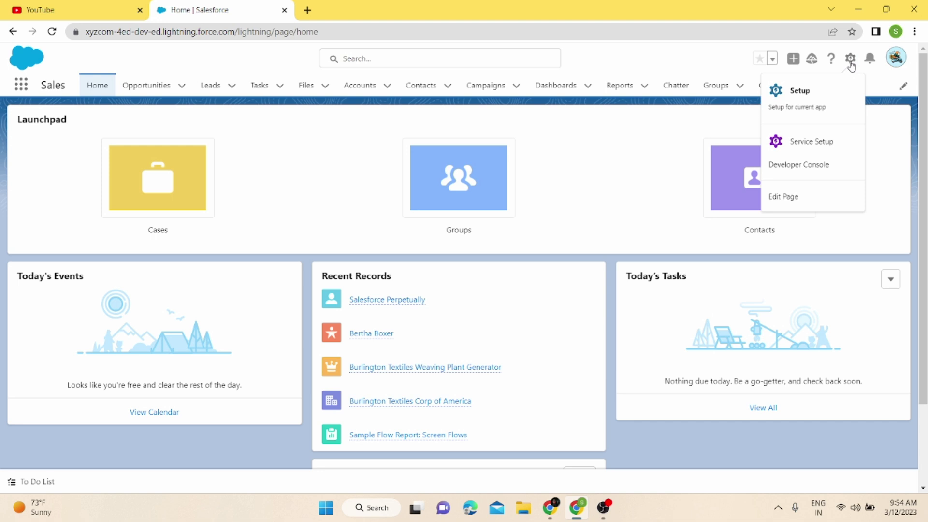
pyautogui.click(804, 95)
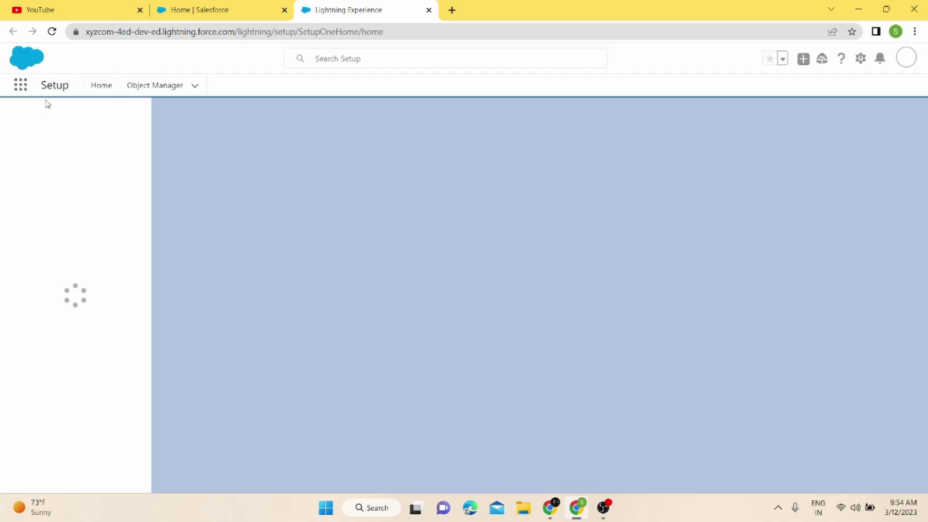
pyautogui.click(48, 117)
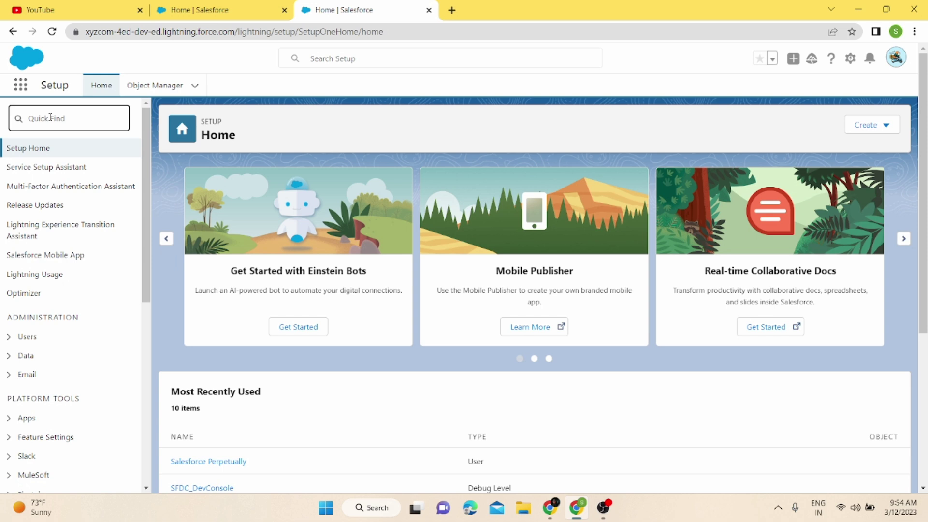
# Step: Filter the setup menu by entering 'Email Template' in Quick Find
pyautogui.write('F')
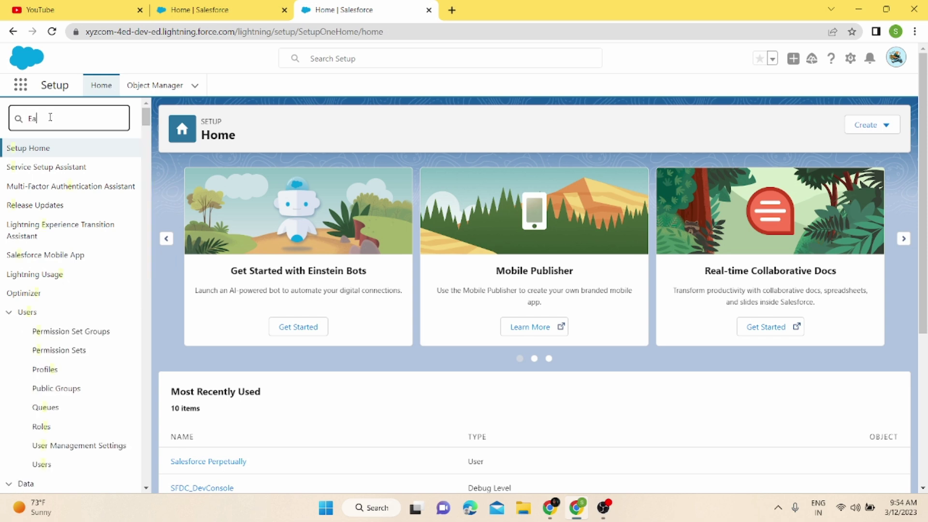
pyautogui.write('mail Template')
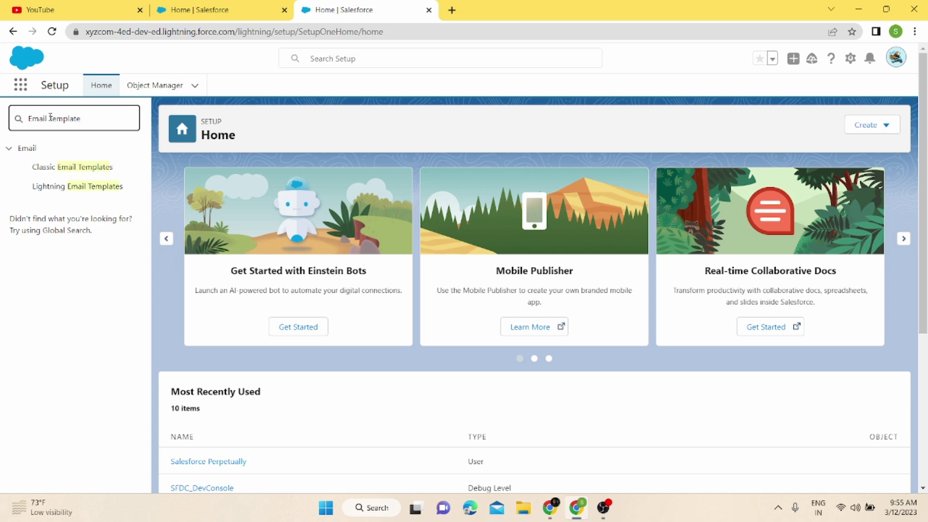
# Step: Go to Classic Email Templates and start a new template with Text type
pyautogui.click(81, 175)
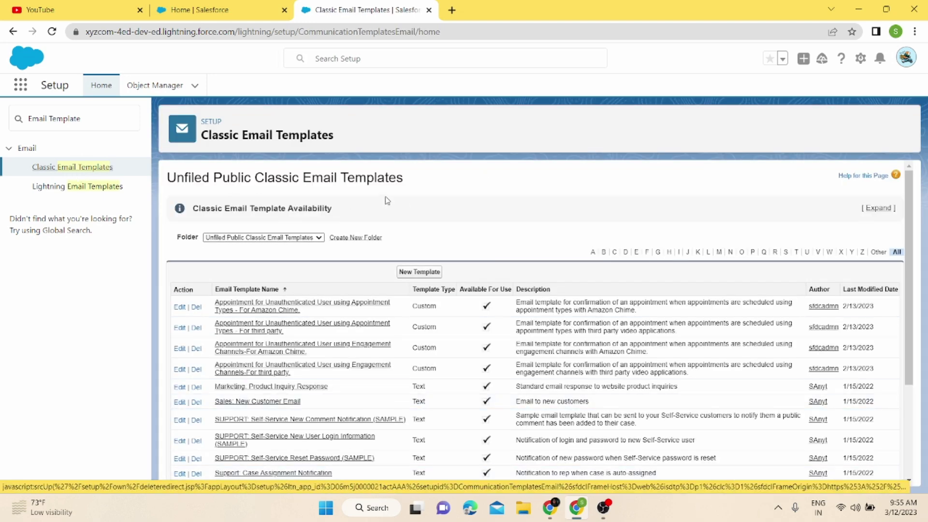
pyautogui.scroll(-3, 314, 376)
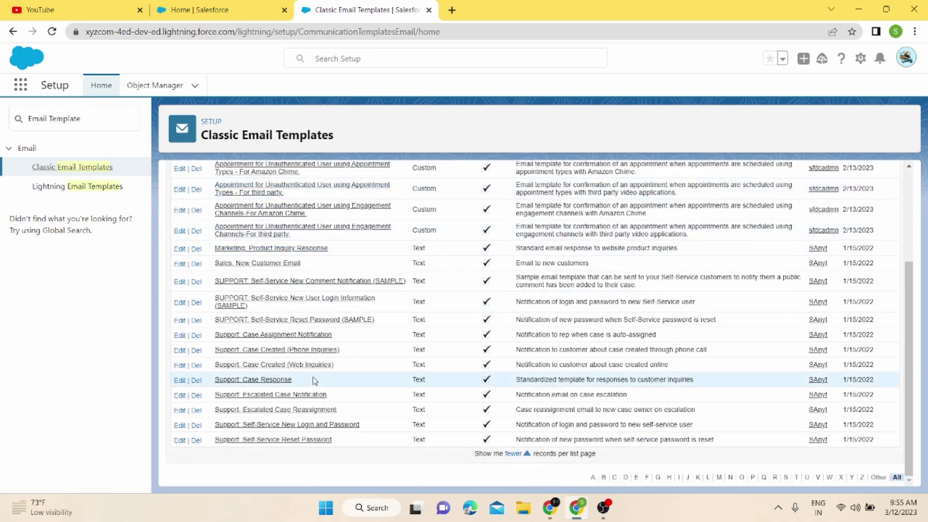
pyautogui.scroll(3, 314, 381)
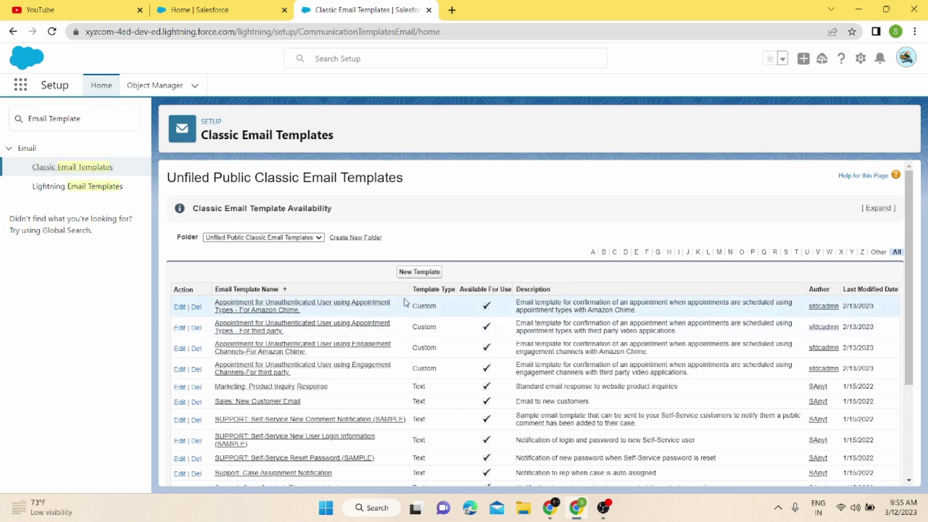
pyautogui.click(418, 274)
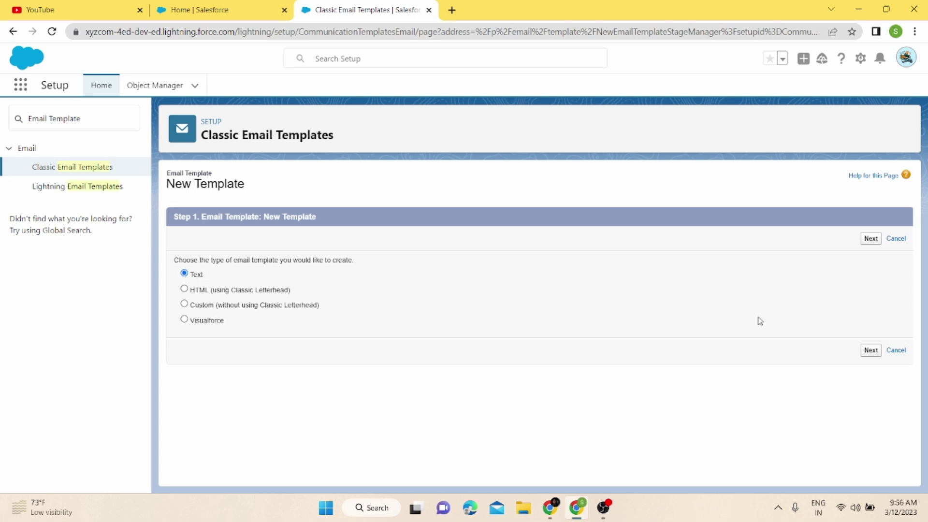
# Step: Continue with Text, keep folder Unfiled Public Classic Email Templates, and tick Available For Use
pyautogui.click(871, 350)
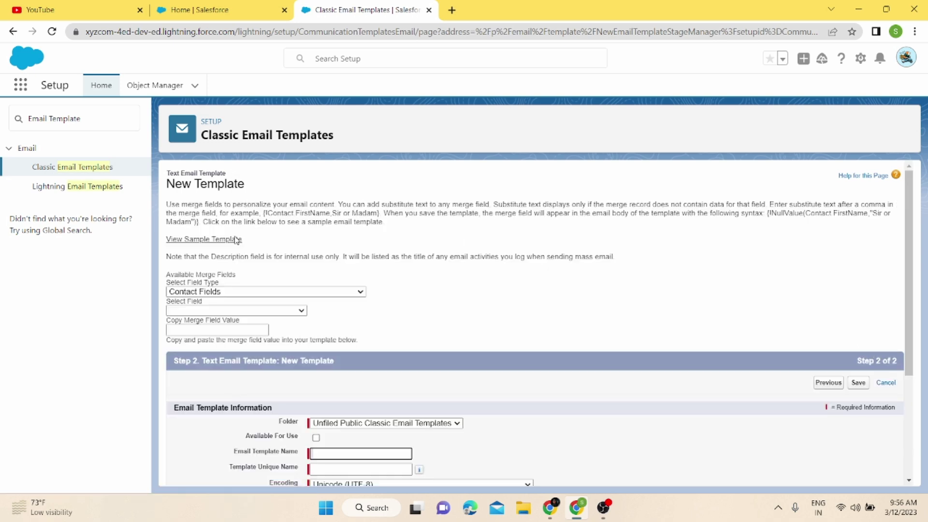
pyautogui.scroll(-3, 360, 348)
pyautogui.moveTo(274, 264); pyautogui.dragTo(363, 208)
pyautogui.click(335, 247)
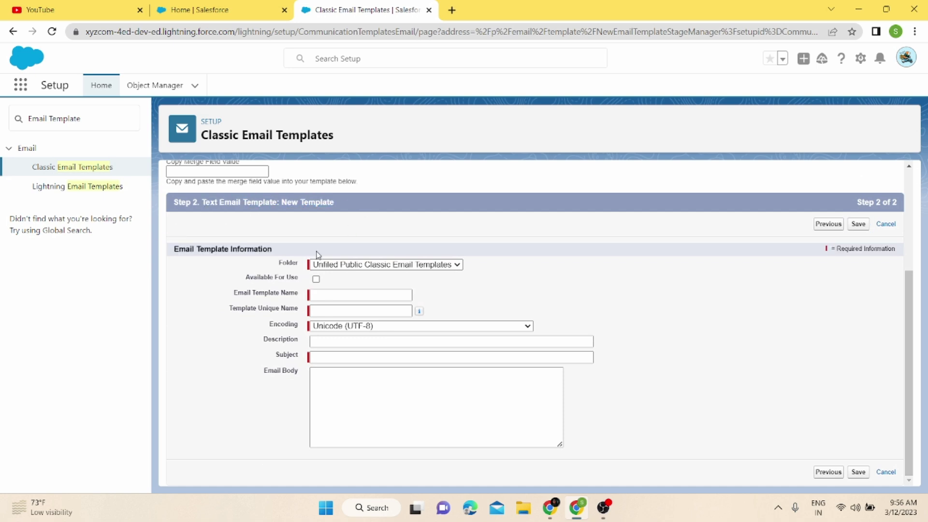
pyautogui.scroll(2, 317, 254)
pyautogui.scroll(-2, 319, 256)
pyautogui.click(335, 269)
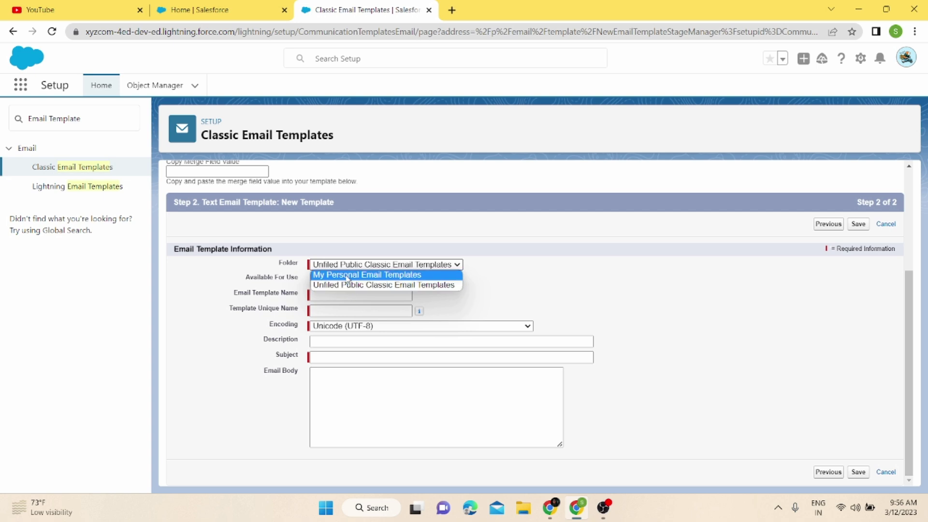
pyautogui.click(348, 285)
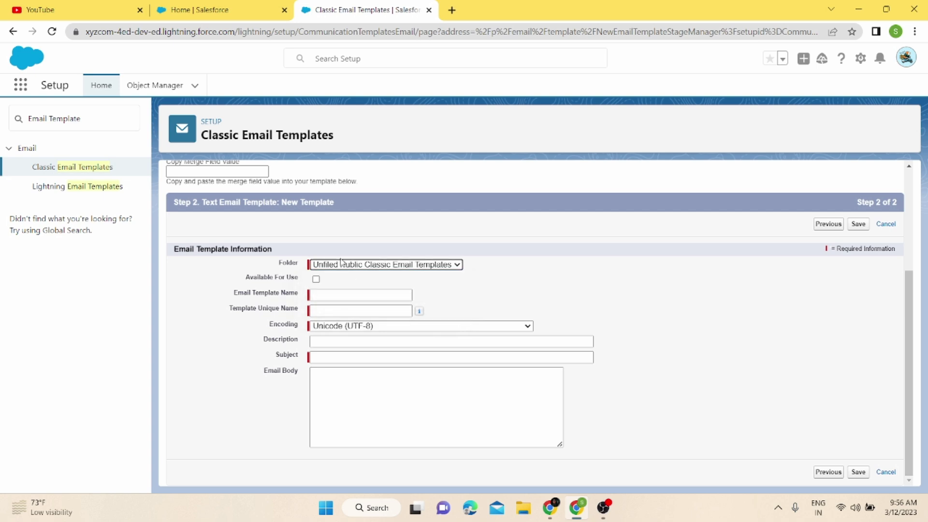
pyautogui.click(316, 280)
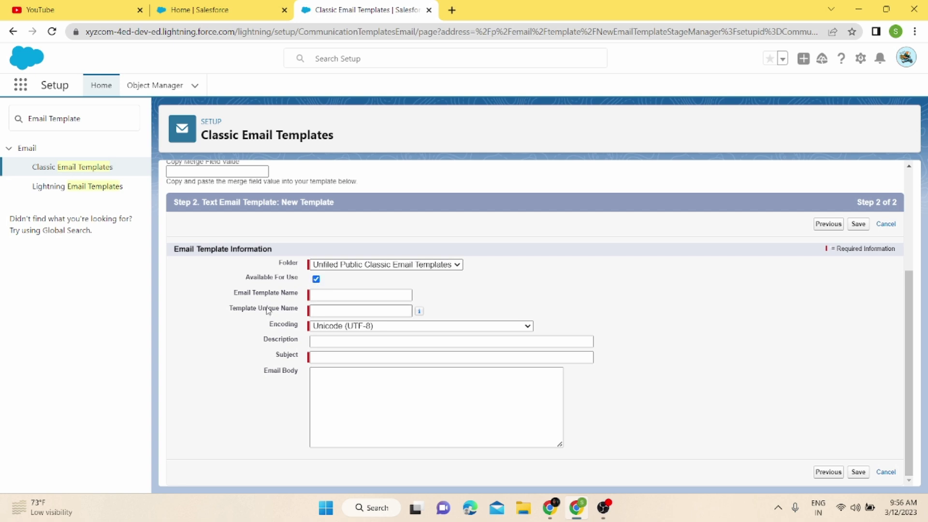
pyautogui.click(325, 299)
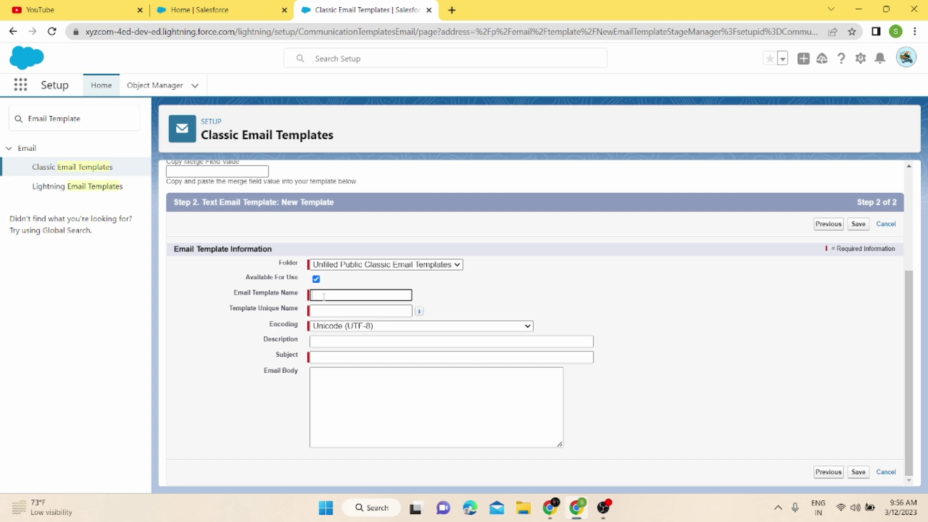
# Step: Name the template 'Text Email Template' and keep Unicode (UTF-8) encoding
pyautogui.write('Text Email Template')
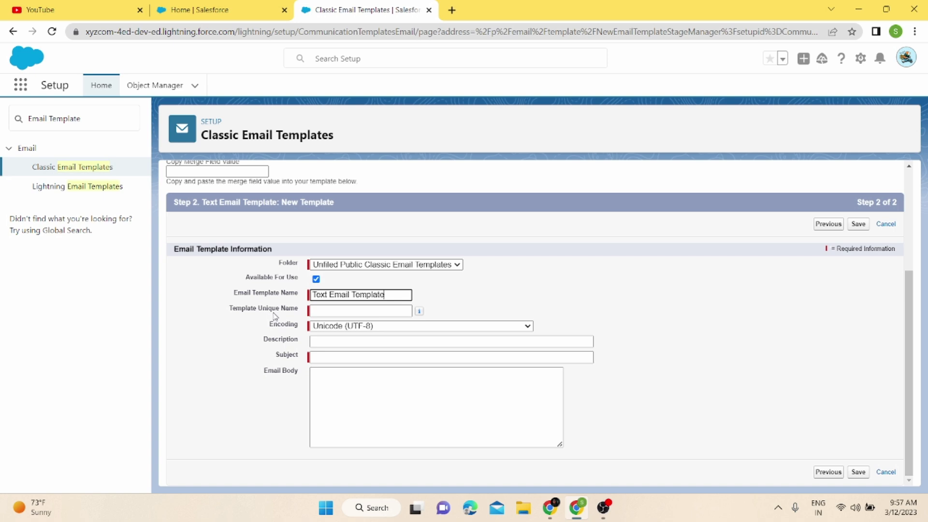
pyautogui.click(439, 303)
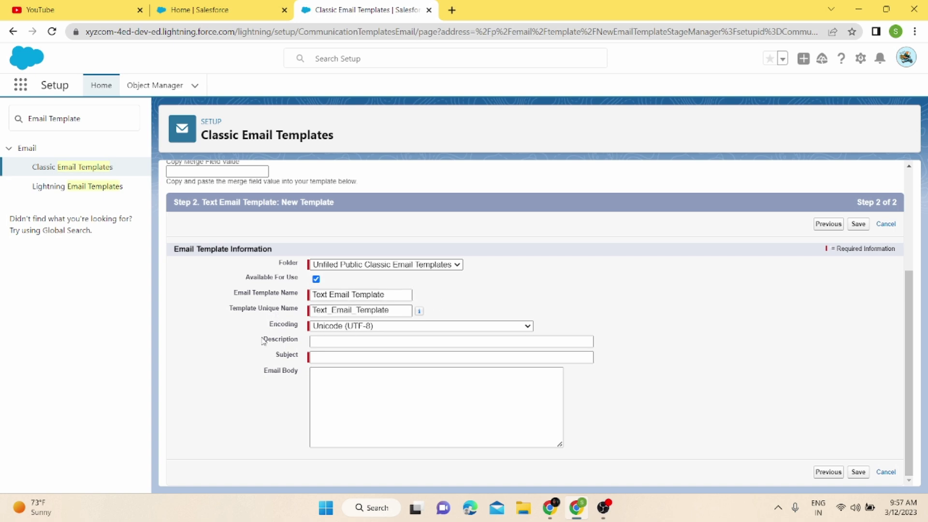
pyautogui.click(343, 327)
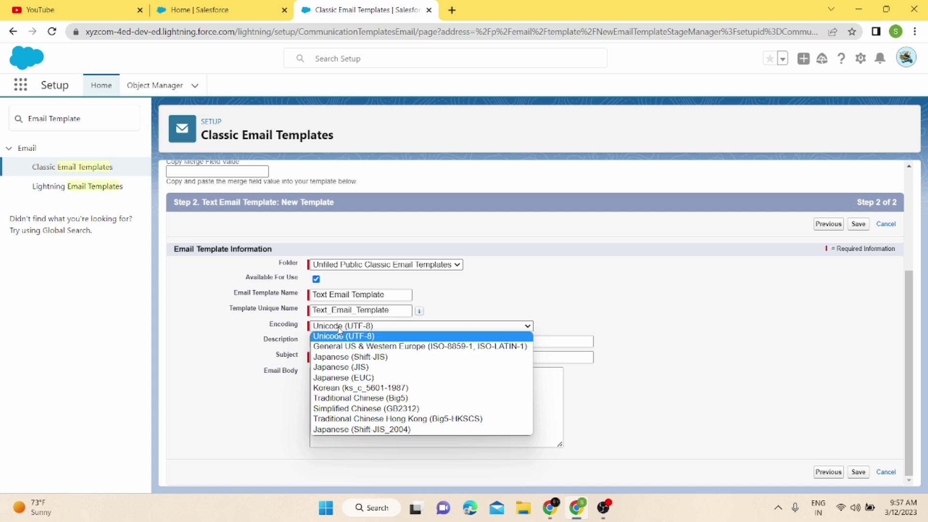
pyautogui.click(483, 299)
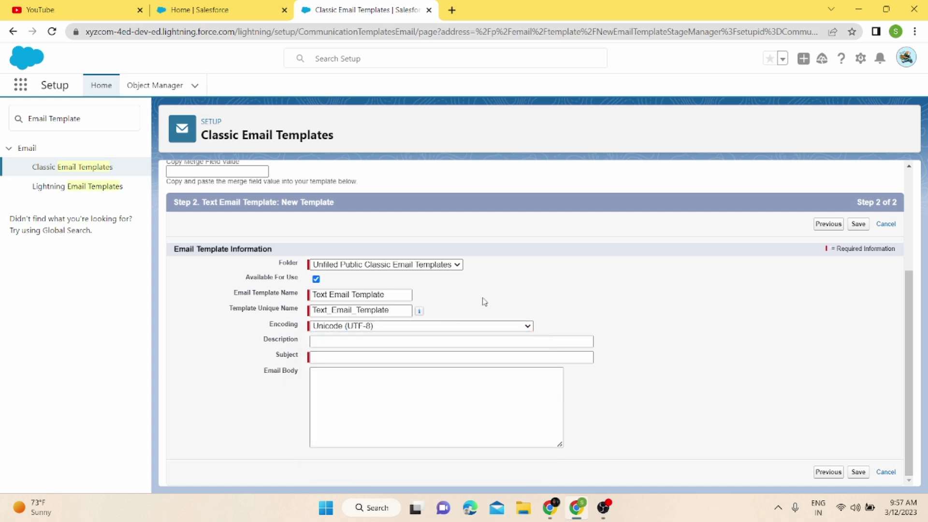
# Step: Set the description to 'This is the text email Template'
pyautogui.click(409, 341)
pyautogui.write('This')
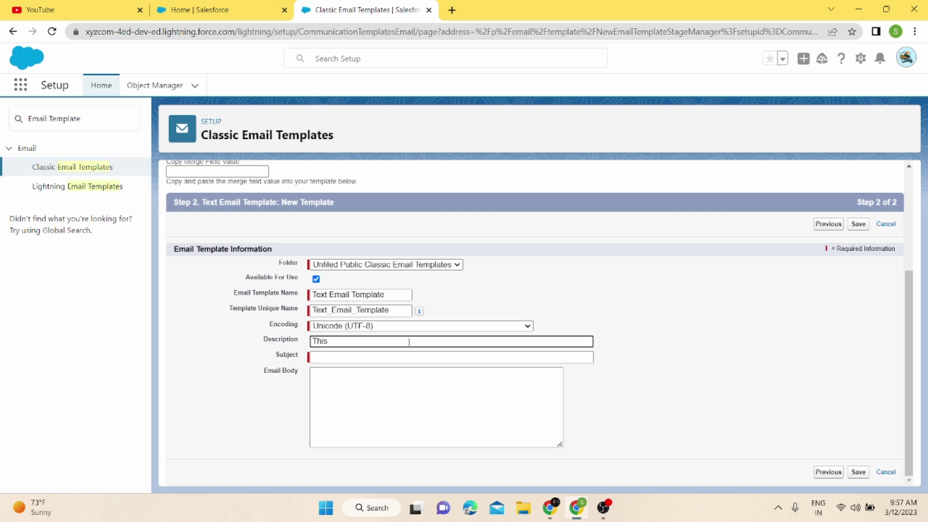
pyautogui.write(' is the email Template')
pyautogui.click(349, 341)
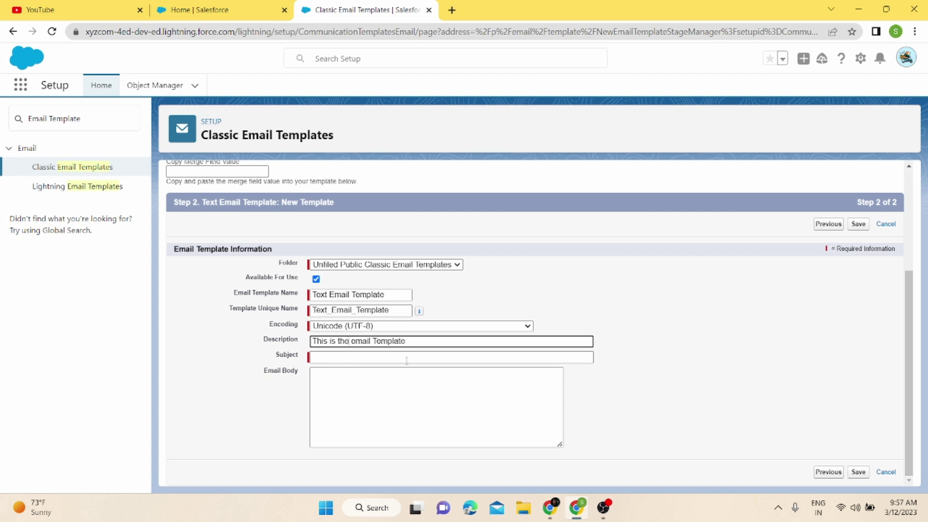
pyautogui.write('text')
pyautogui.press('BackSpace')
# Step: Set the subject to 'Text Email Template'
pyautogui.click(397, 358)
pyautogui.write('H')
pyautogui.press('BackSpace')
pyautogui.press('BackSpace')
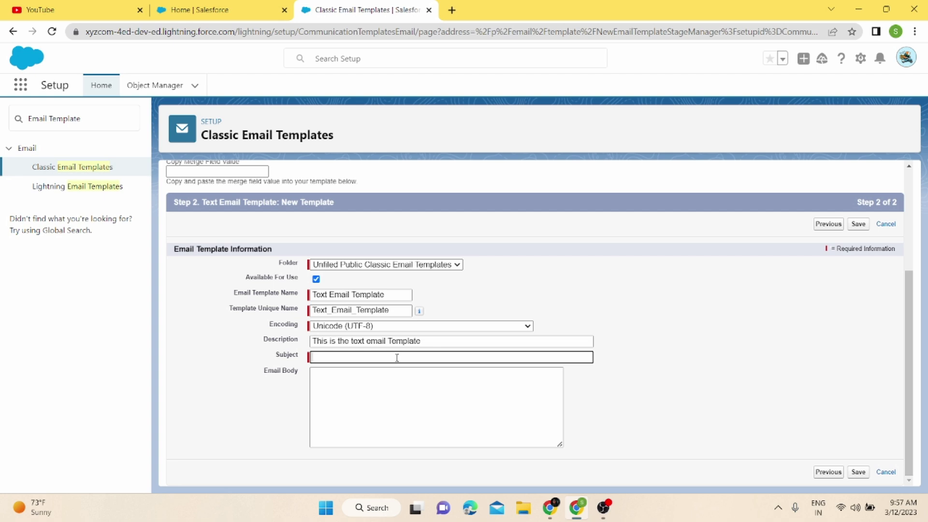
pyautogui.write('Text Email Template')
# Step: Write the body 'This is my first Email Template' with a Thanks & Regards sign-off and sender name, then save
pyautogui.click(383, 391)
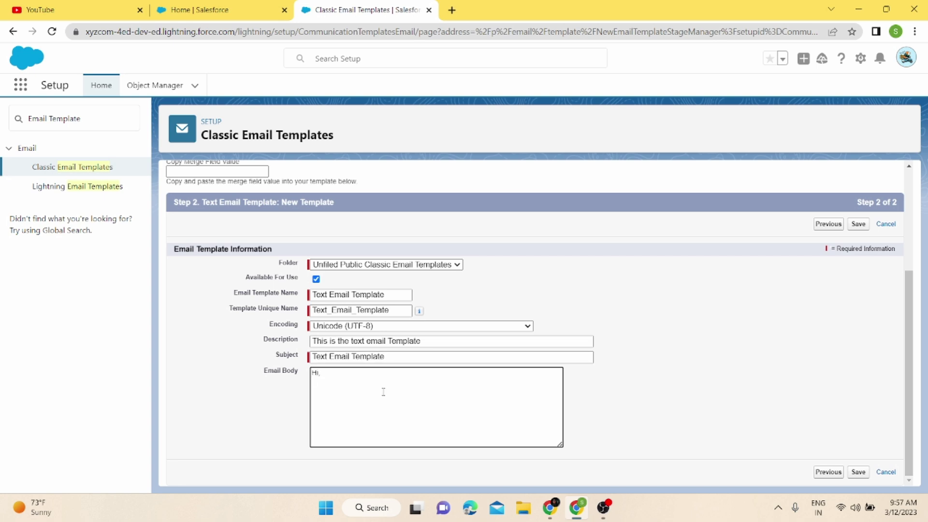
pyautogui.write('This is my first Email Template')
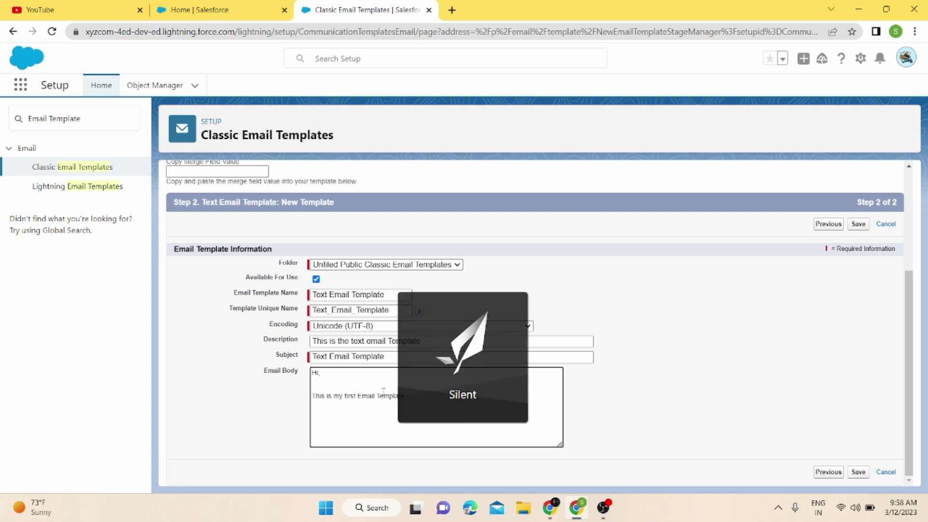
pyautogui.press('Return')
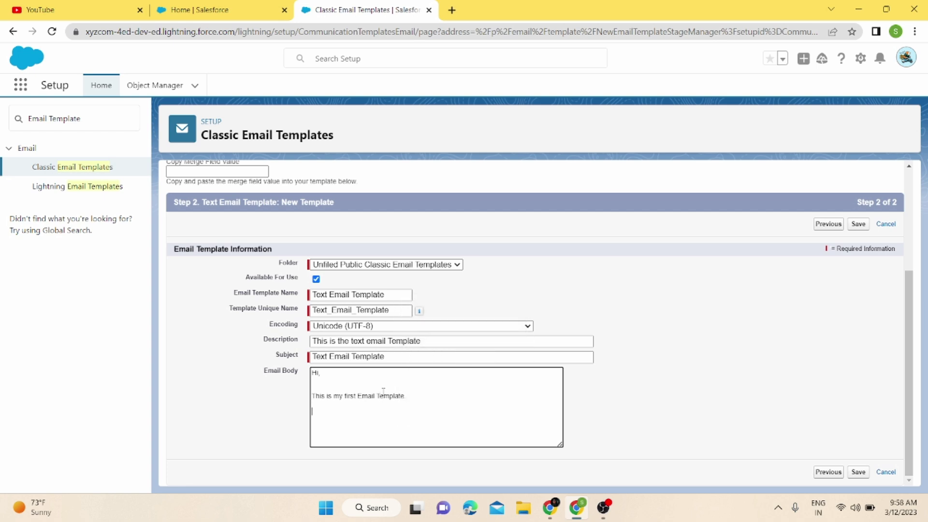
pyautogui.write('Thanks & Regards')
pyautogui.press('Return')
pyautogui.write('SG')
pyautogui.write('F Dev')
pyautogui.click(858, 472)
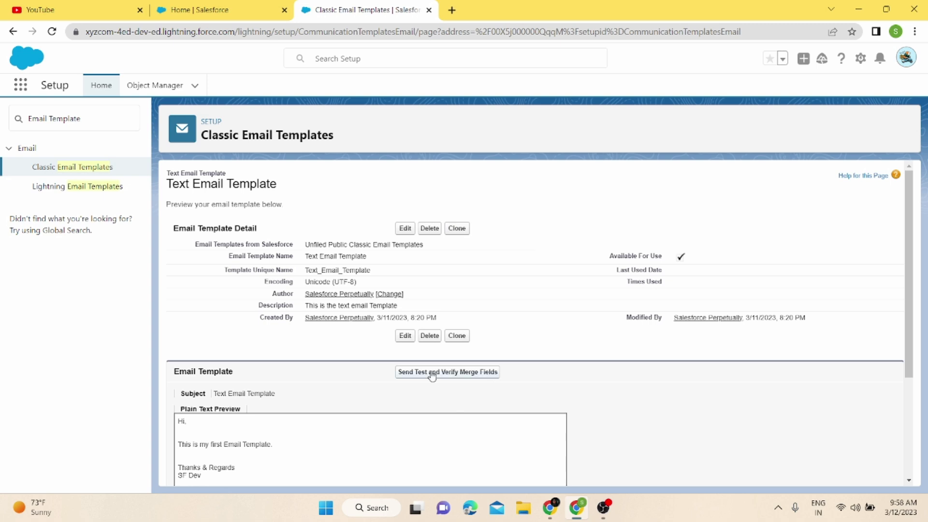
# Step: Open Send Test and Verify Merge Fields for the saved template
pyautogui.scroll(-2, 421, 381)
pyautogui.scroll(-1, 374, 428)
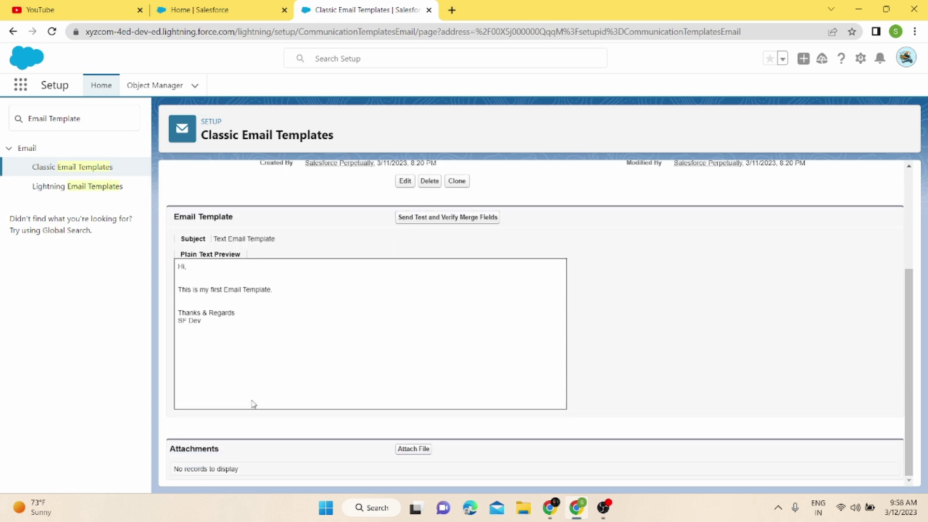
pyautogui.click(432, 218)
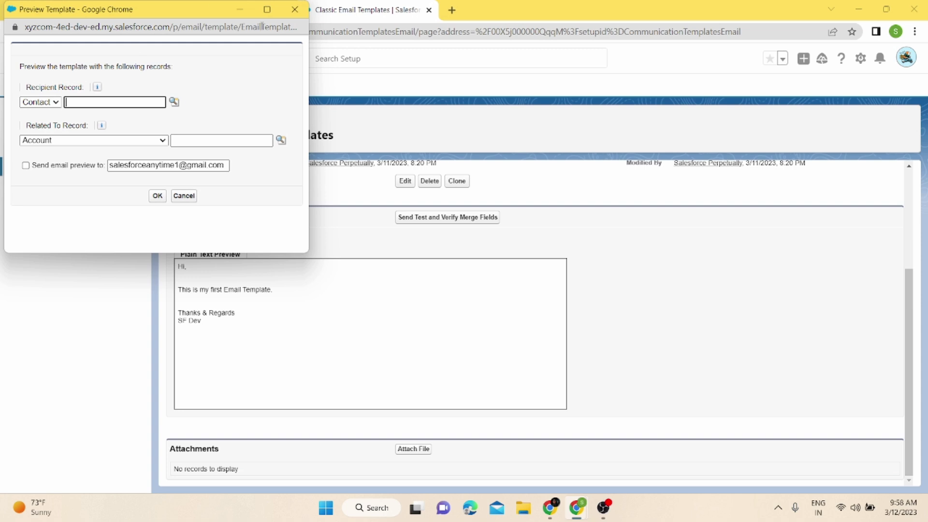
# Step: Send the email preview to the Gmail address, then open a new browser tab
pyautogui.moveTo(190, 12); pyautogui.dragTo(660, 73)
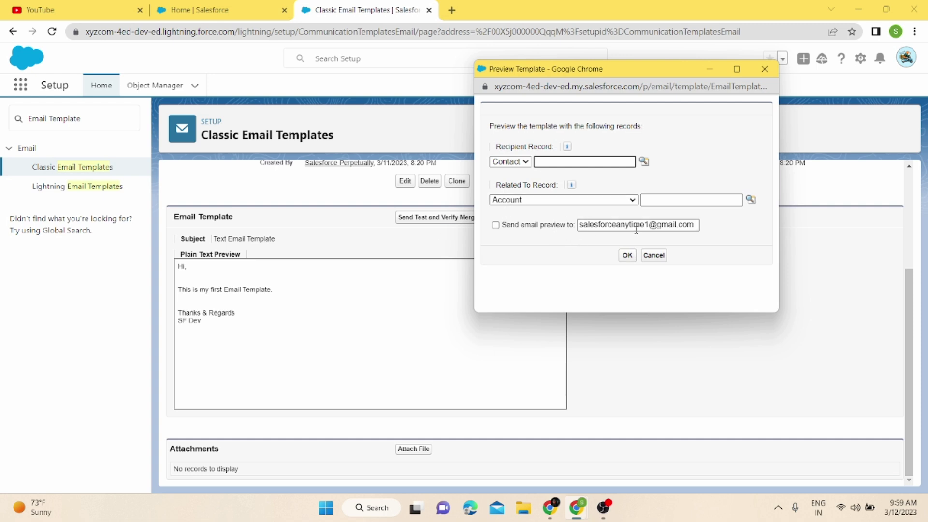
pyautogui.moveTo(579, 224); pyautogui.dragTo(741, 221)
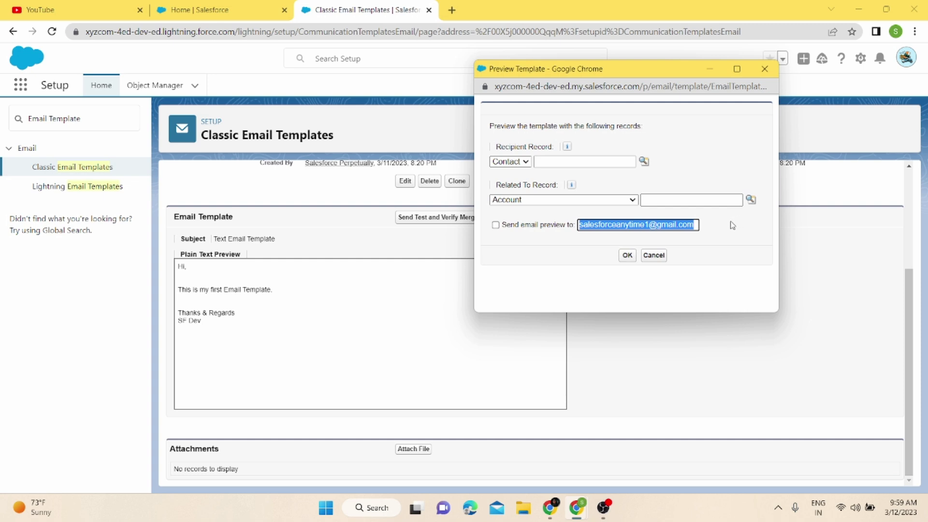
pyautogui.click(495, 225)
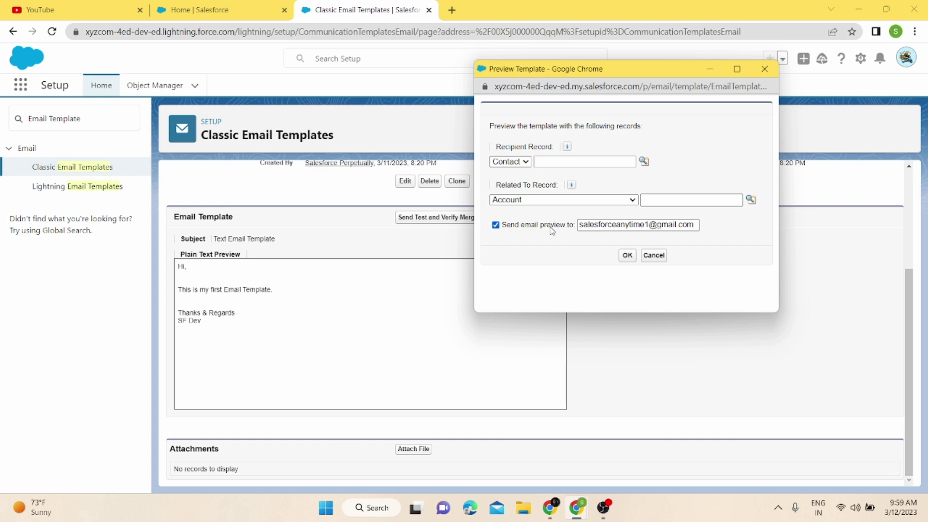
pyautogui.click(623, 256)
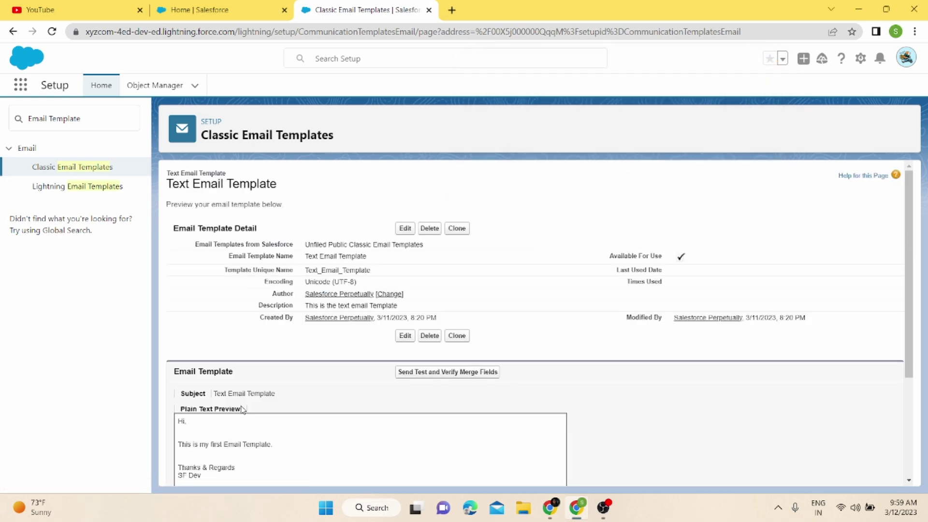
pyautogui.click(452, 10)
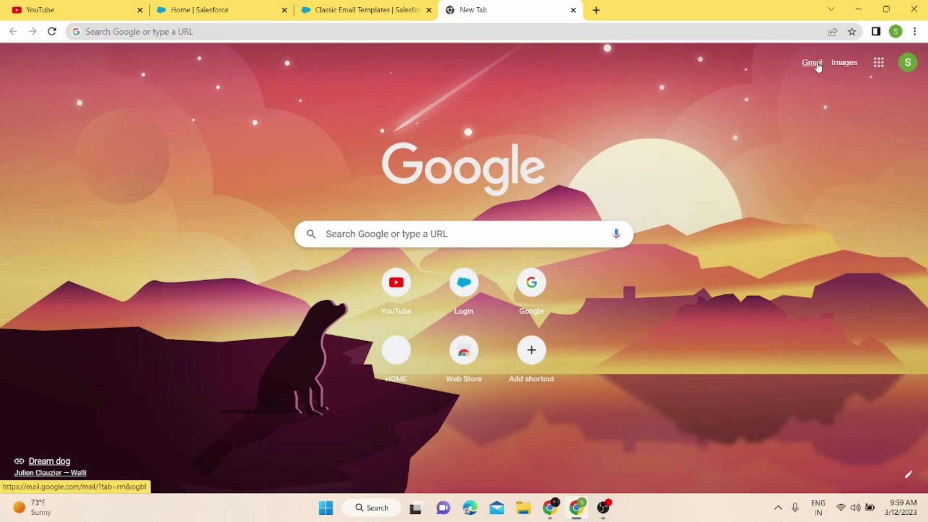
# Step: Open Gmail and read the received 'Text Email Template' test message
pyautogui.click(812, 63)
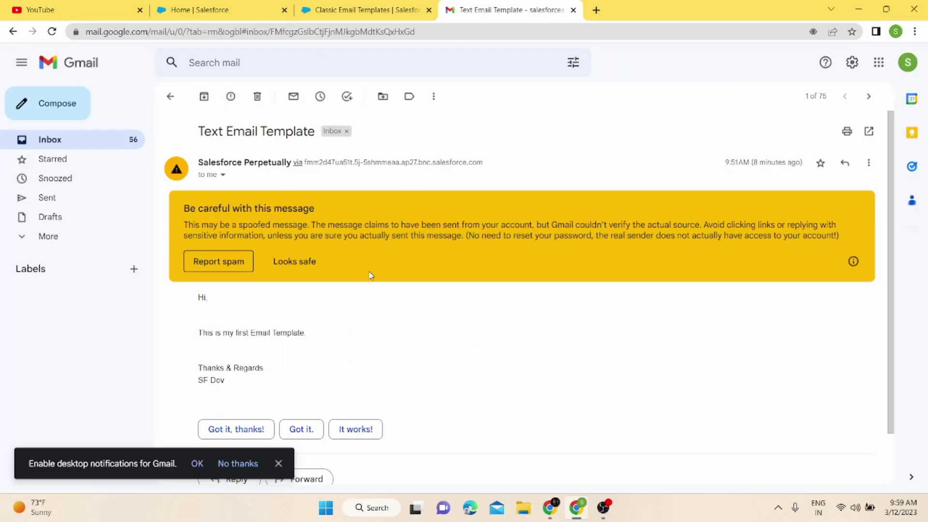
pyautogui.moveTo(204, 131); pyautogui.dragTo(315, 131)
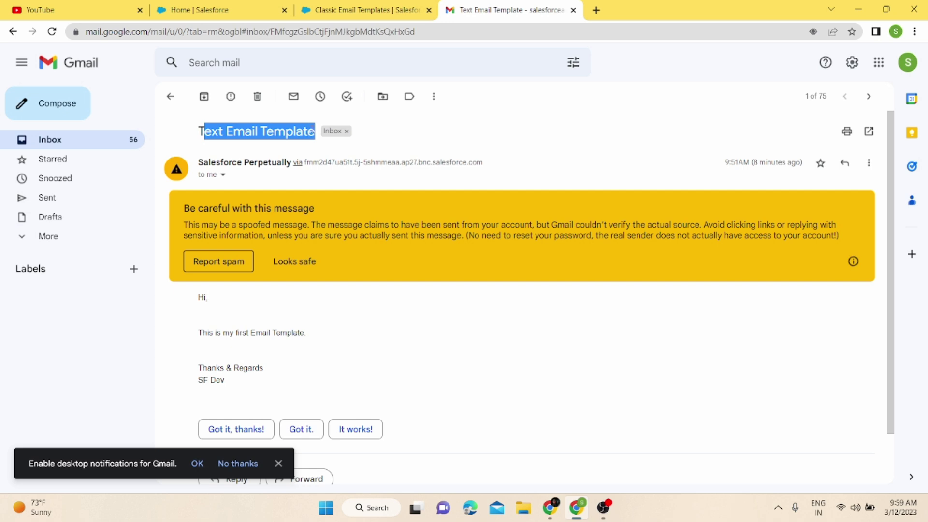
pyautogui.click(368, 303)
pyautogui.scroll(-1, 282, 321)
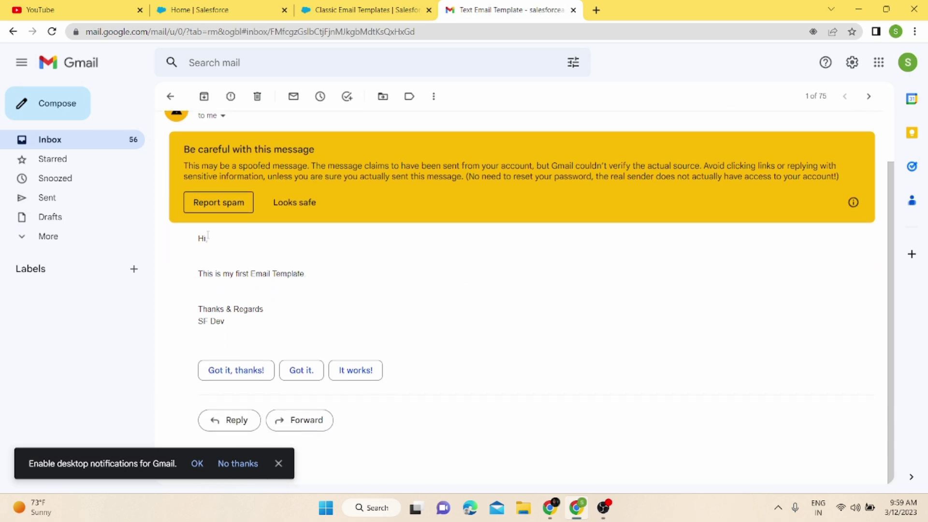